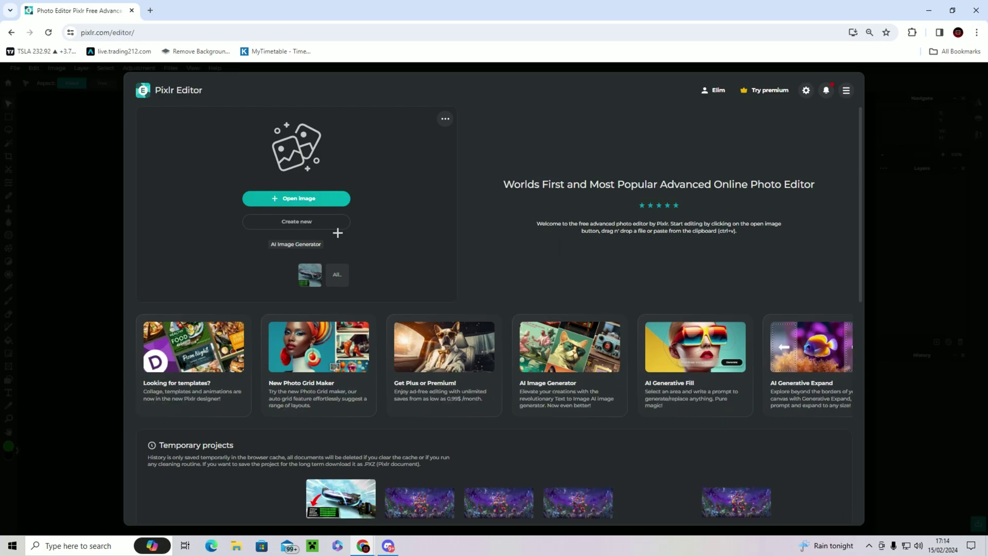
- Create a new blank 1920 x 1080 px canvas from the Wide 1080p preset
{"action": "left_click", "coordinate": [326, 225]}
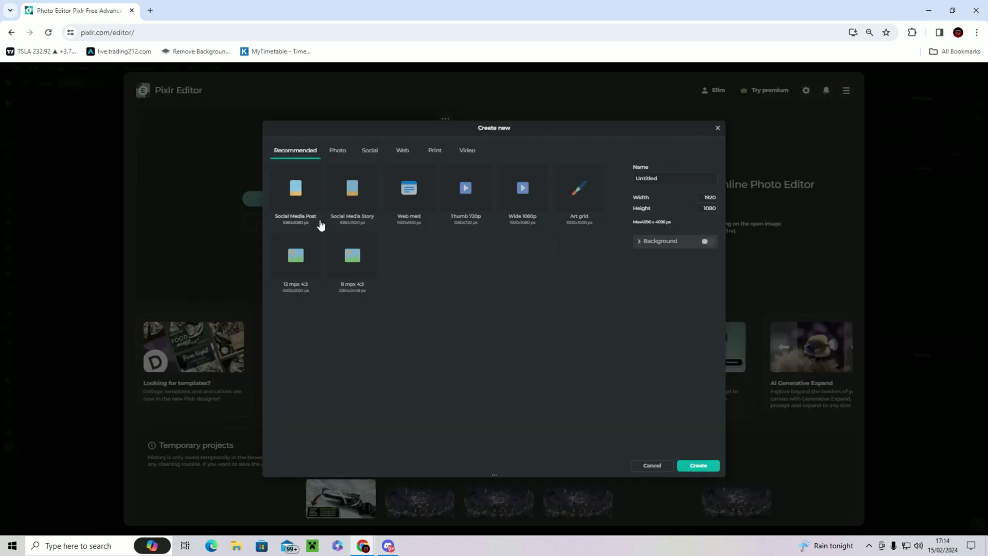
{"action": "left_click", "coordinate": [523, 200]}
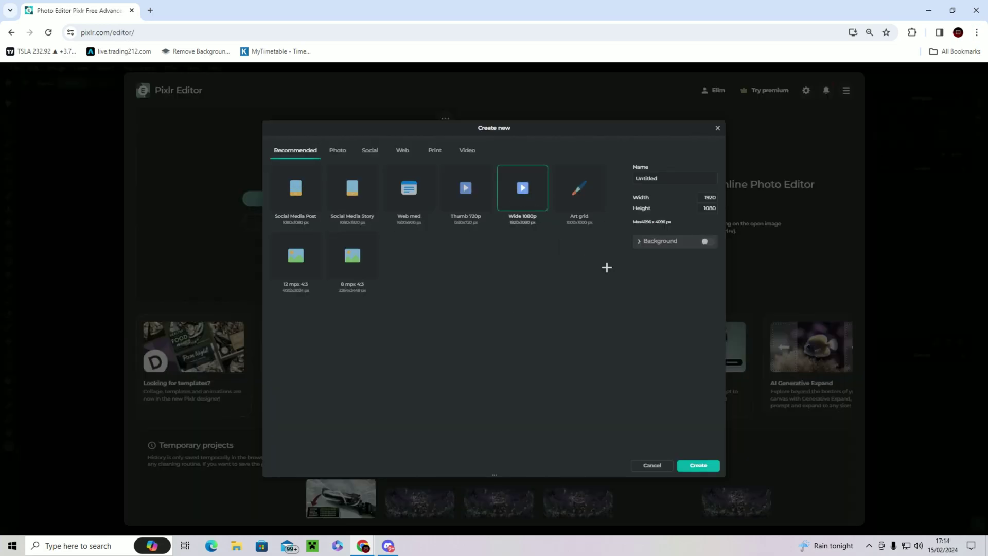
{"action": "left_click", "coordinate": [697, 466]}
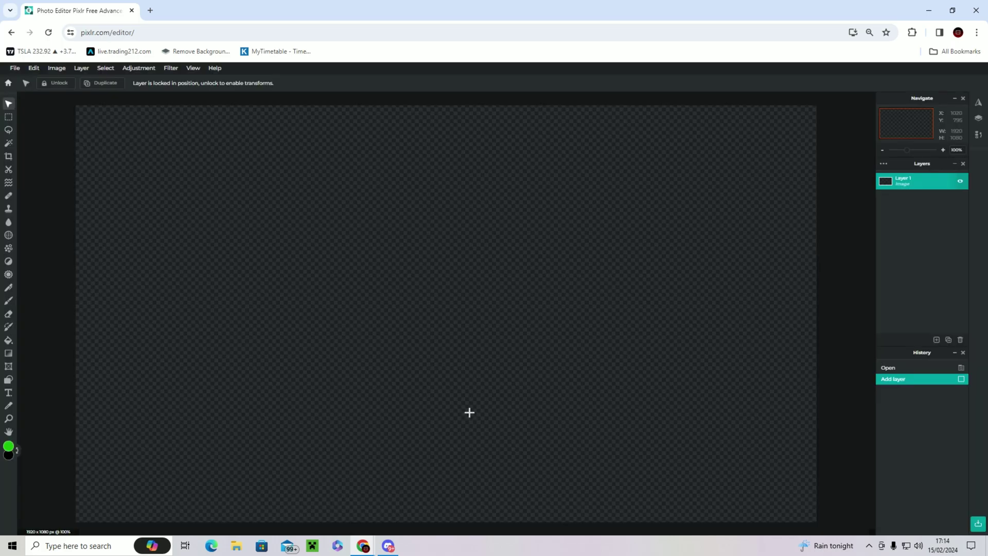
- In a new browser tab, search Google Images for "mirage map cinematic" and copy the X.com street picture with the palm trees
{"action": "key", "text": "ctrl+t"}
{"action": "left_click", "coordinate": [609, 264]}
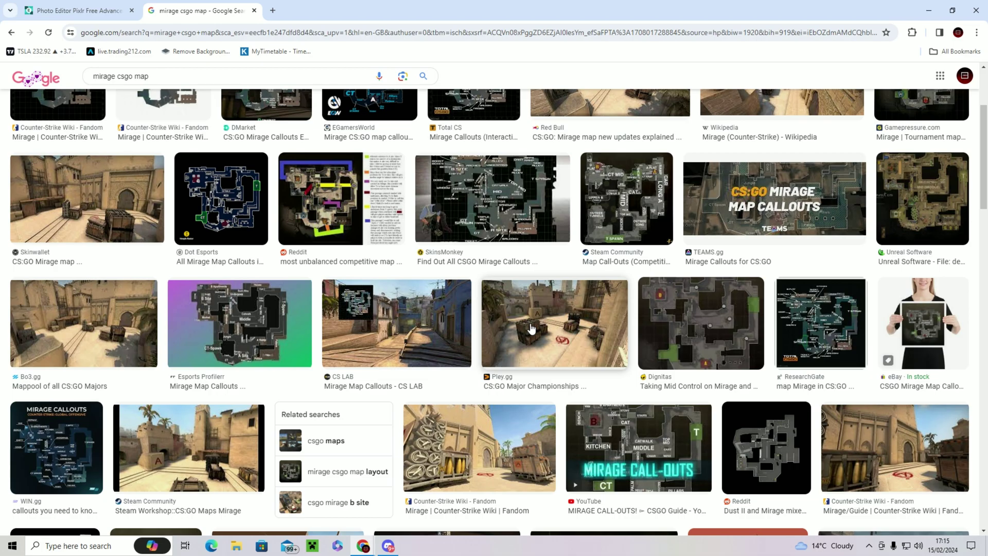
{"action": "scroll", "coordinate": [532, 328], "scroll_direction": "down", "scroll_amount": 4}
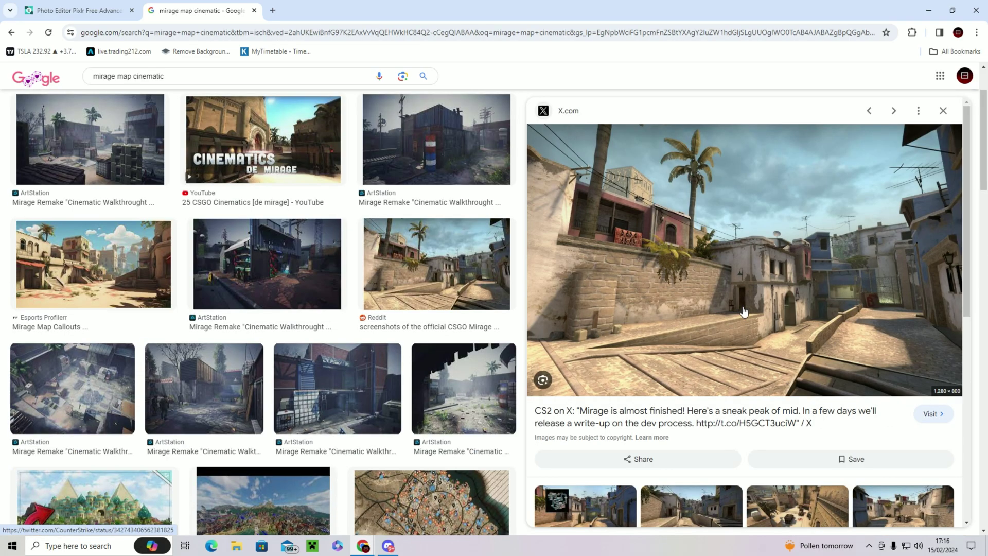
{"action": "right_click", "coordinate": [744, 312]}
{"action": "left_click", "coordinate": [785, 181]}
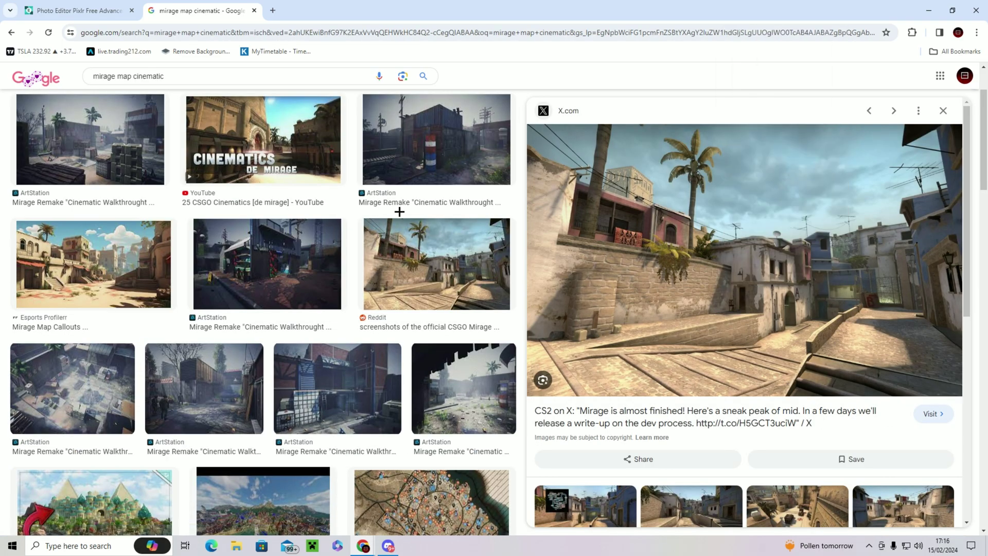
- Paste the street picture onto the Pixlr canvas and stretch it to fill the full 1920 x 1080 px area
{"action": "left_click", "coordinate": [77, 10]}
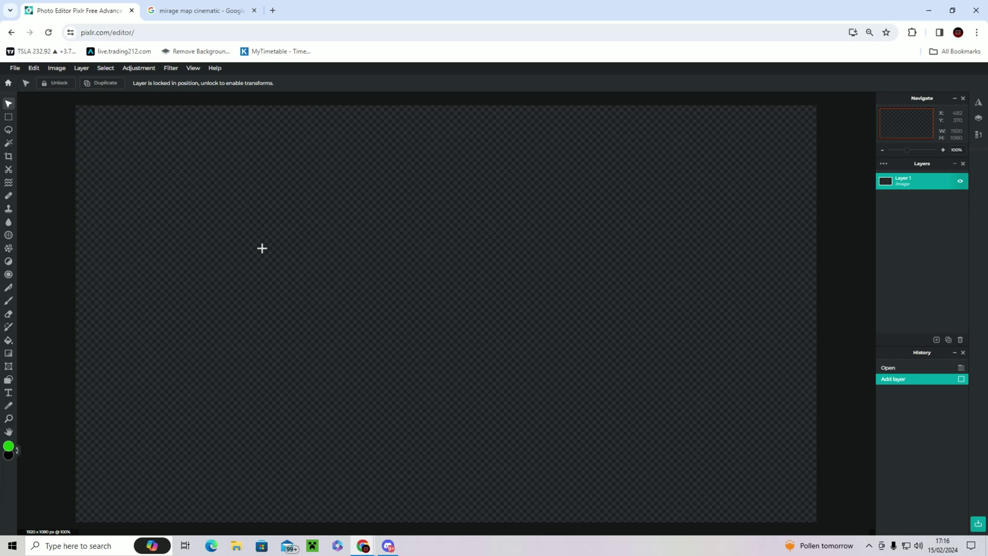
{"action": "key", "text": "ctrl+v"}
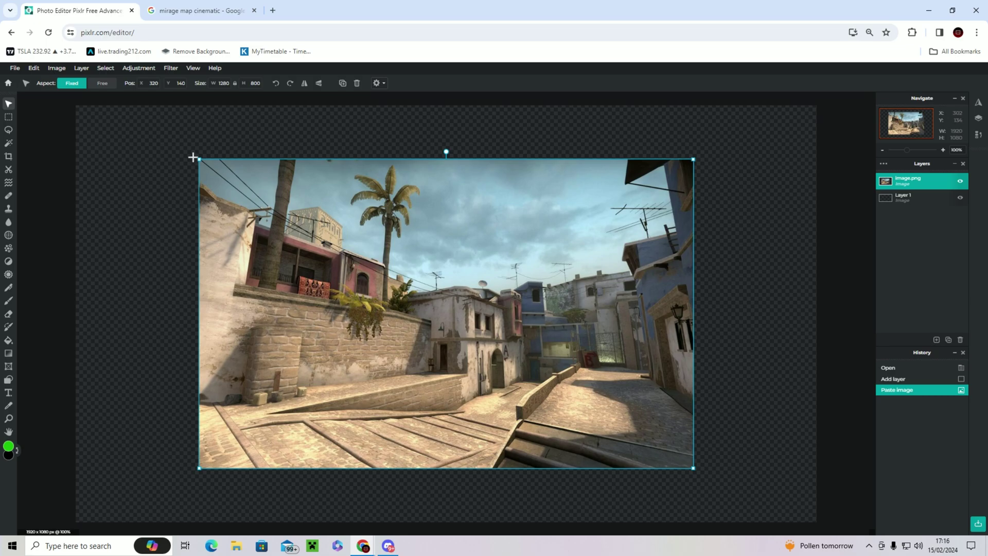
{"action": "left_click_drag", "start_coordinate": [199, 160], "coordinate": [66, 73]}
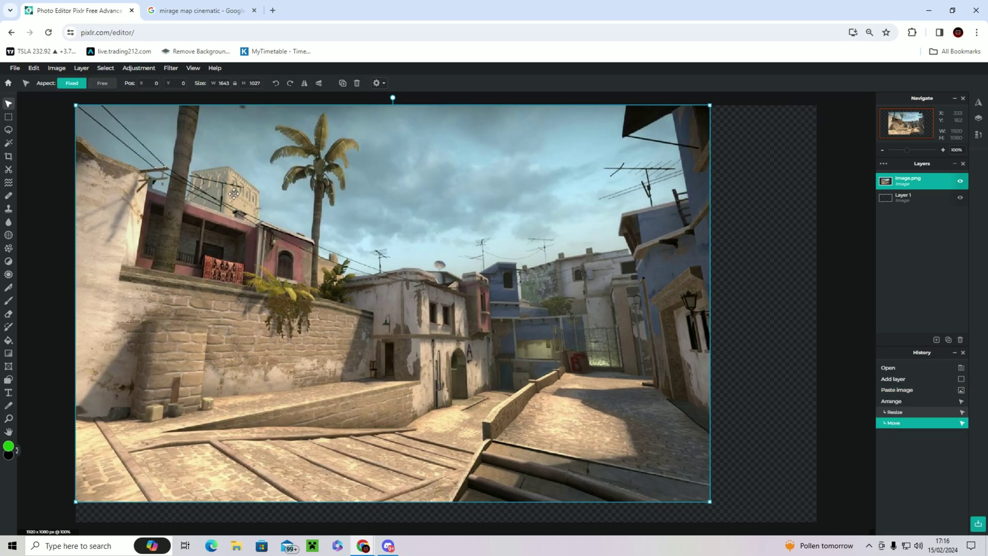
{"action": "scroll", "coordinate": [719, 501], "scroll_direction": "down", "scroll_amount": 1}
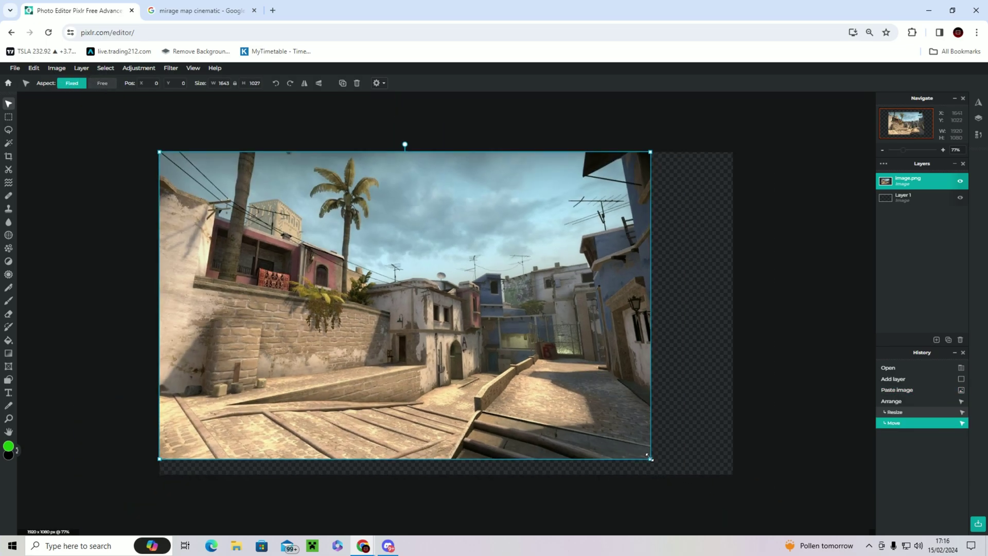
{"action": "left_click_drag", "start_coordinate": [653, 460], "coordinate": [674, 474]}
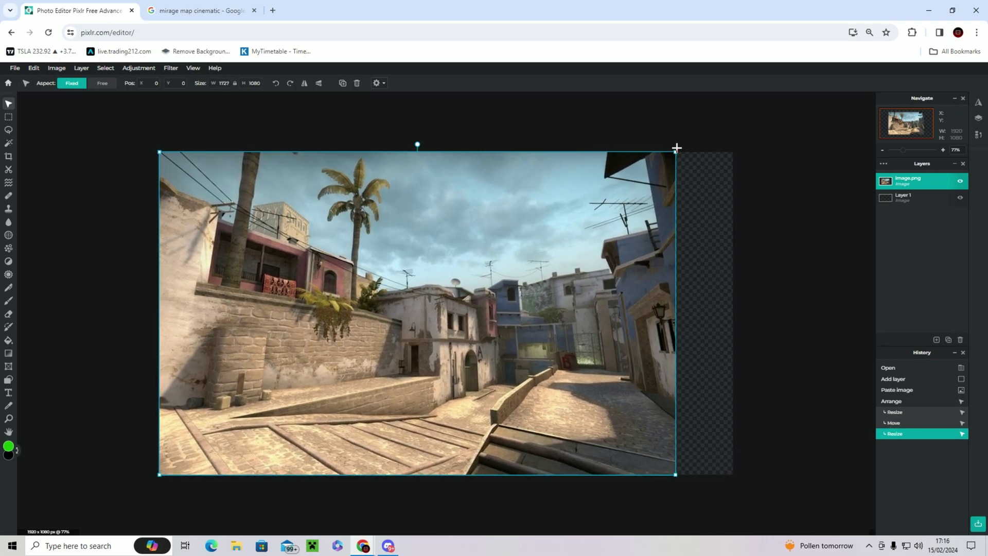
{"action": "left_click_drag", "start_coordinate": [676, 151], "coordinate": [677, 150]}
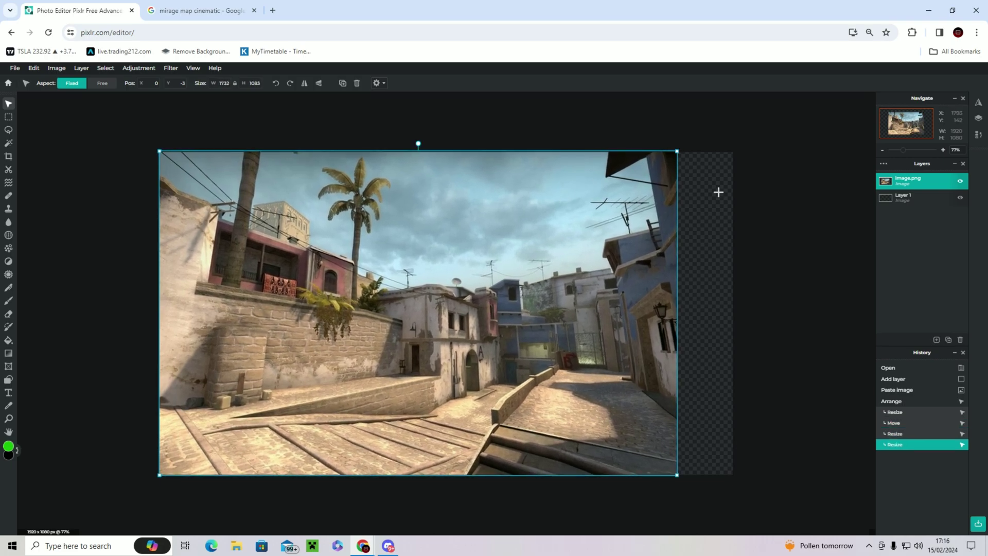
{"action": "key", "text": "shift"}
{"action": "left_click_drag", "start_coordinate": [677, 150], "coordinate": [734, 150]}
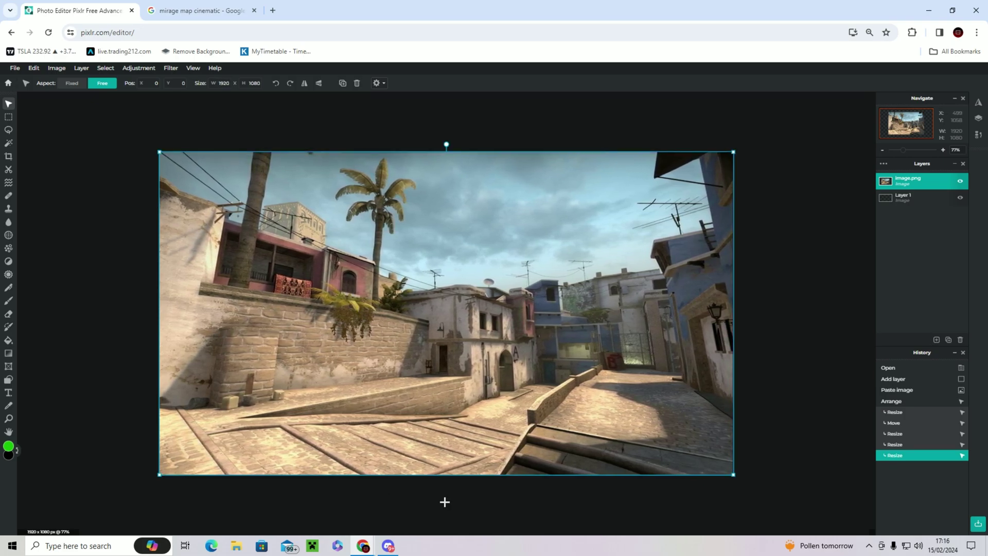
{"action": "left_click", "coordinate": [104, 139]}
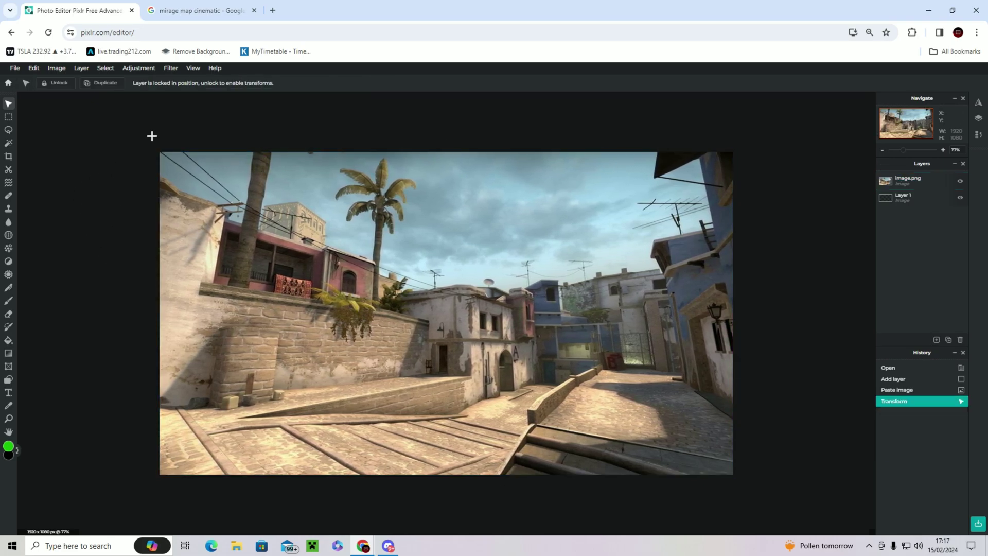
- Set the street picture's saturation to 100 with the Hue and saturation adjustment, then deselect the layer
{"action": "left_click", "coordinate": [224, 261]}
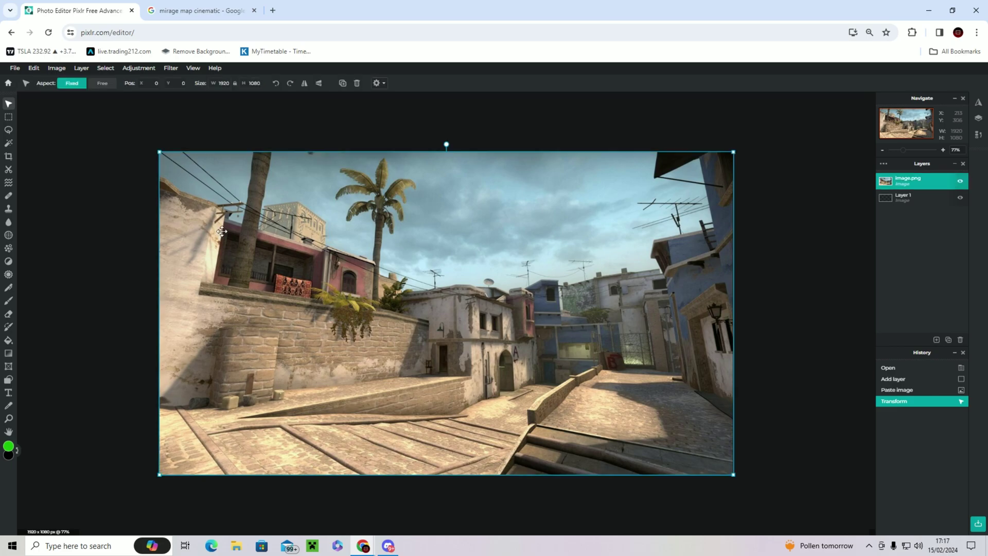
{"action": "left_click", "coordinate": [148, 68]}
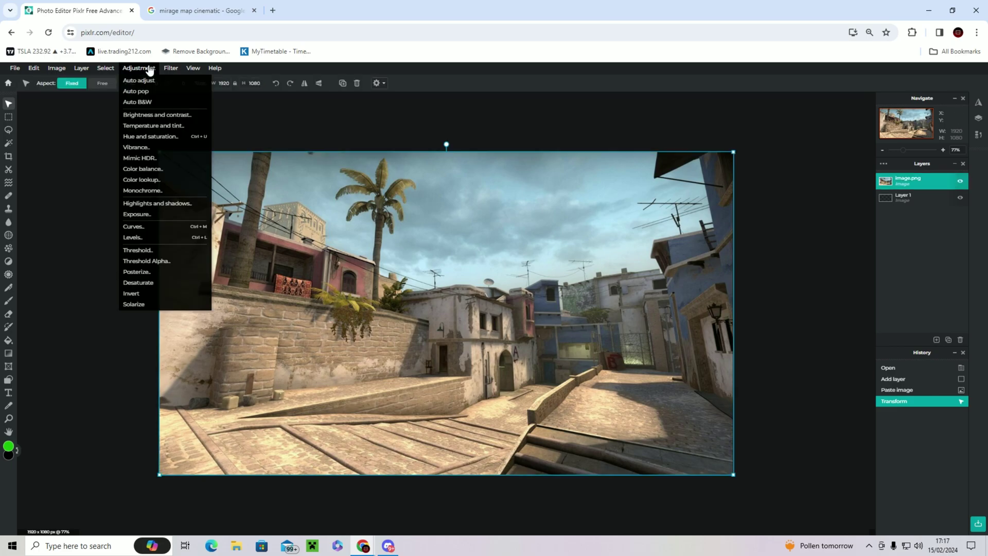
{"action": "left_click", "coordinate": [170, 137]}
{"action": "left_click", "coordinate": [217, 153]}
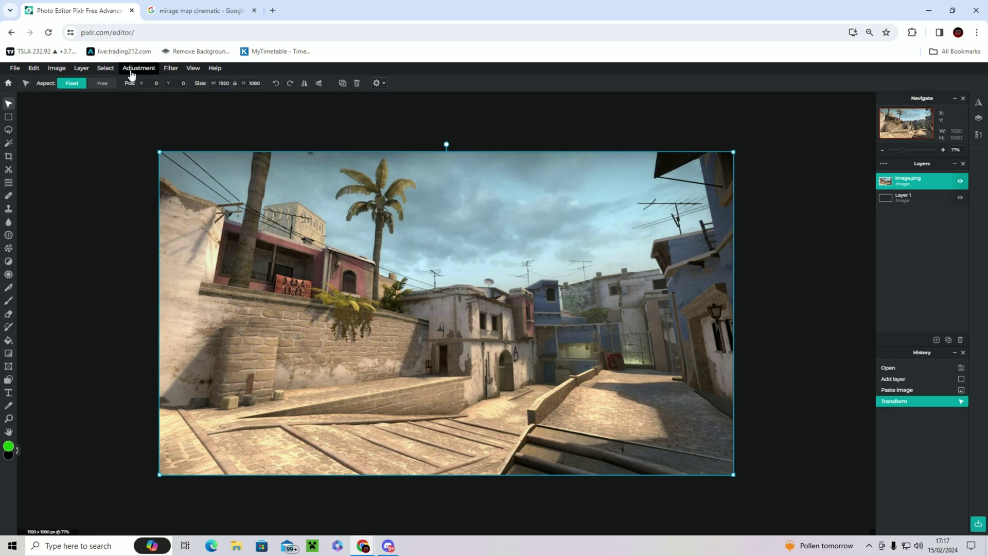
{"action": "left_click", "coordinate": [135, 69]}
{"action": "left_click", "coordinate": [164, 137]}
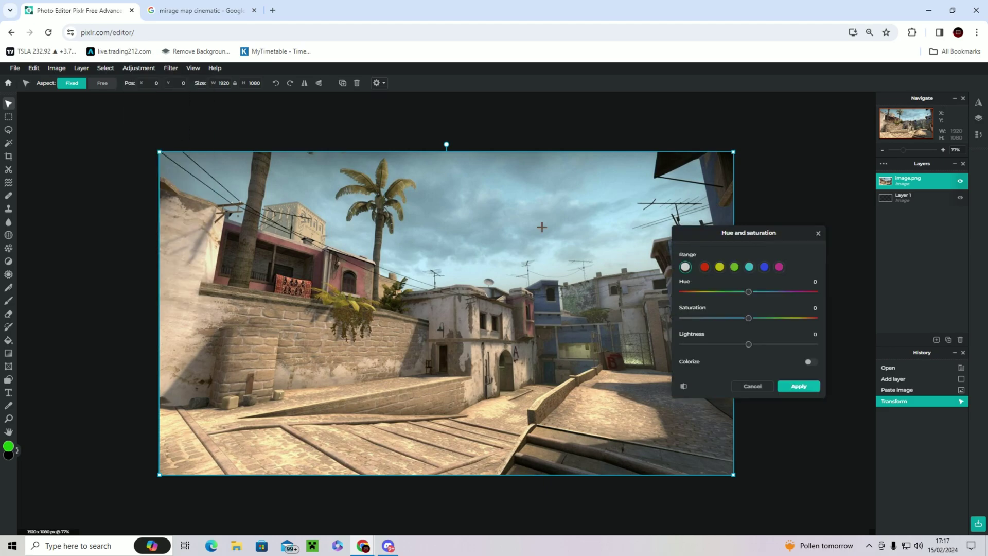
{"action": "left_click_drag", "start_coordinate": [752, 321], "coordinate": [817, 320]}
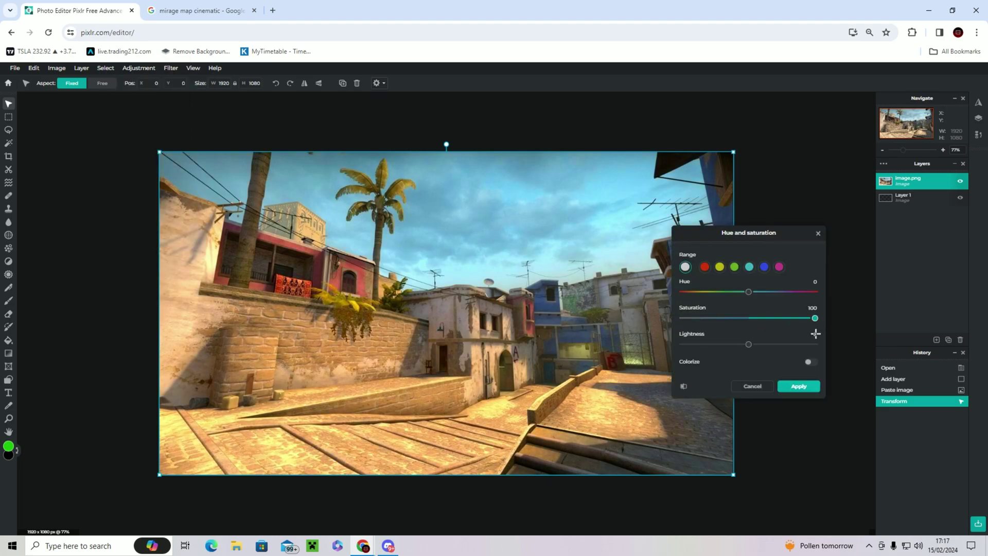
{"action": "left_click", "coordinate": [795, 389]}
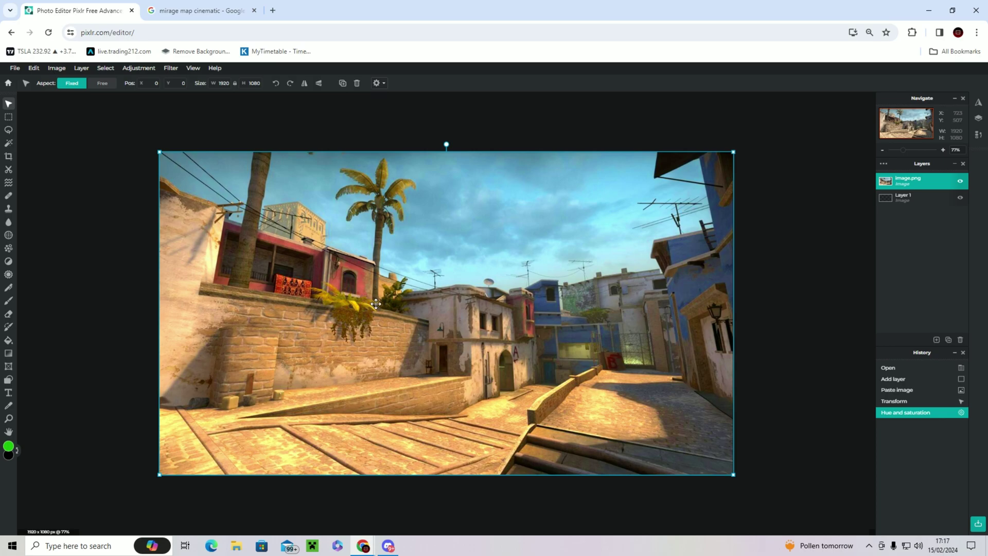
{"action": "left_click", "coordinate": [821, 234]}
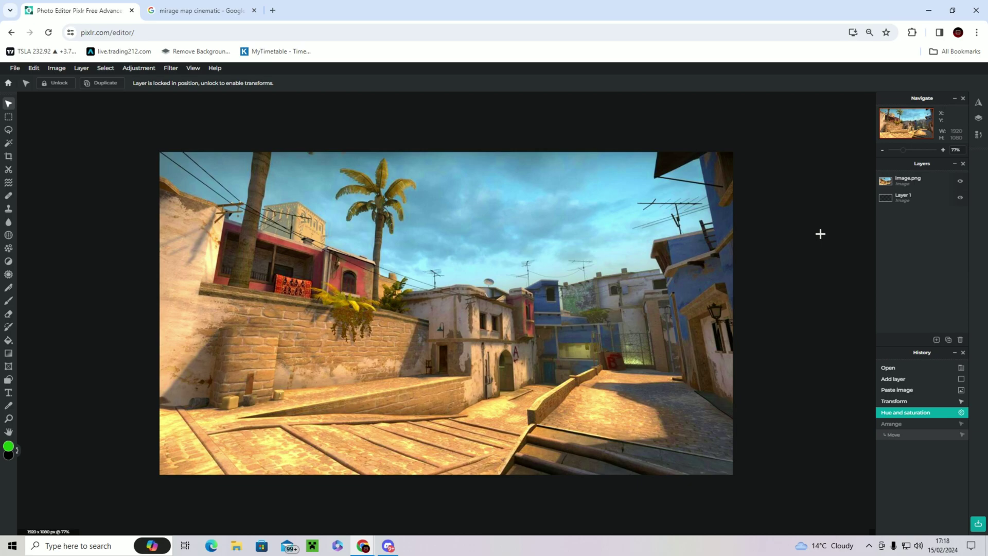
- Search Google Images for "dragon lore inspect" and copy the Reddit picture of the rifle over the sea
{"action": "left_click", "coordinate": [201, 10]}
{"action": "left_click_drag", "start_coordinate": [266, 75], "coordinate": [65, 83]}
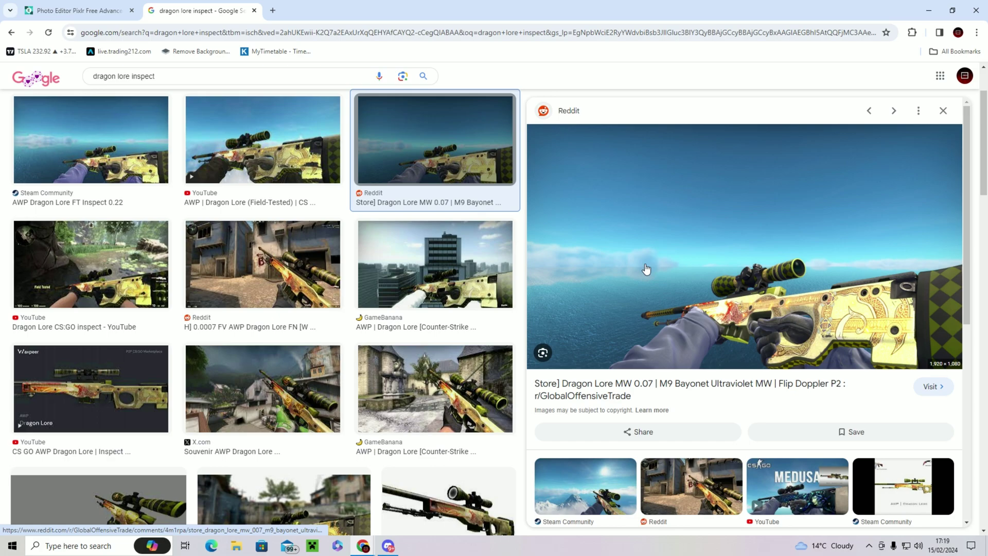
{"action": "right_click", "coordinate": [643, 269]}
{"action": "left_click", "coordinate": [699, 417]}
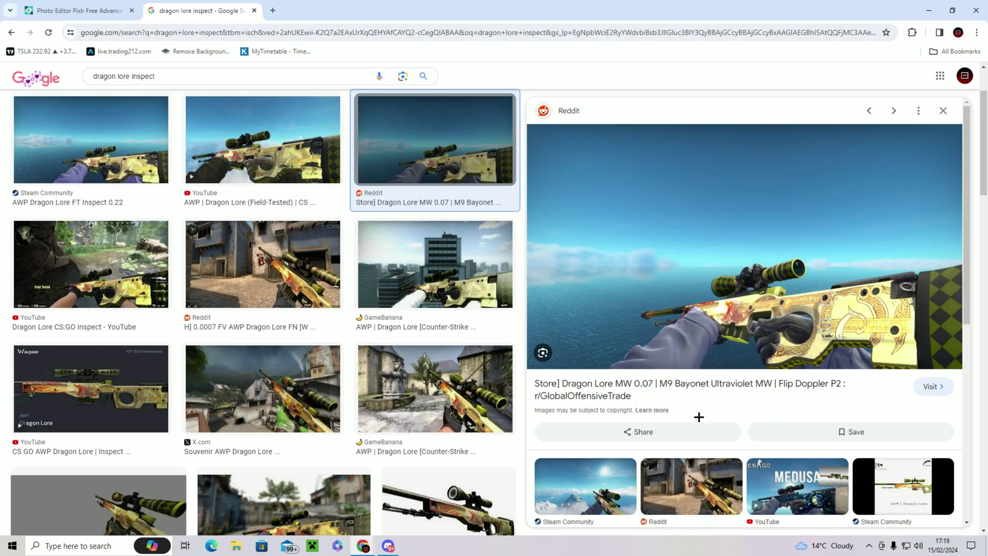
- Open remove.bg in a new tab, paste the rifle picture to strip its background, and copy the cut-out
{"action": "key", "text": "ctrl+t"}
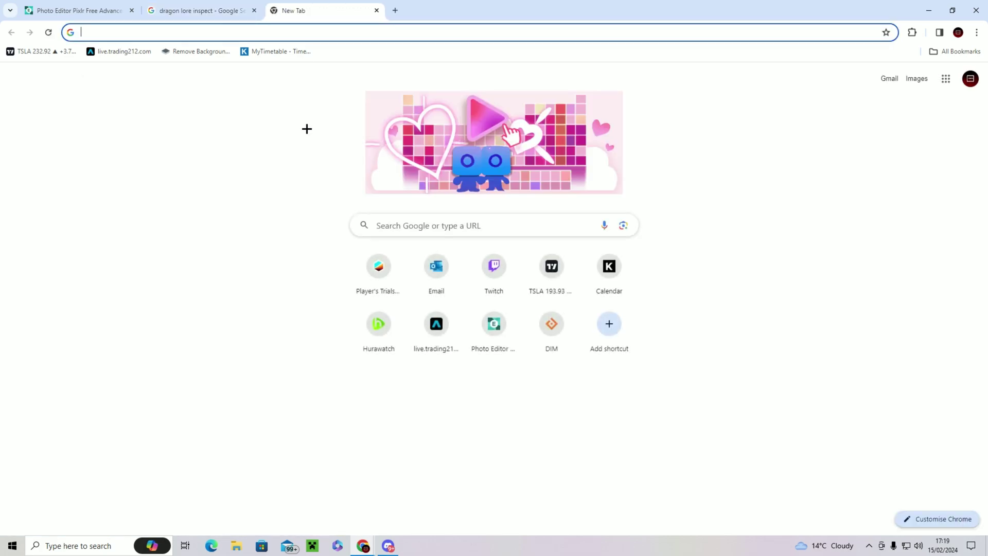
{"action": "left_click", "coordinate": [189, 51]}
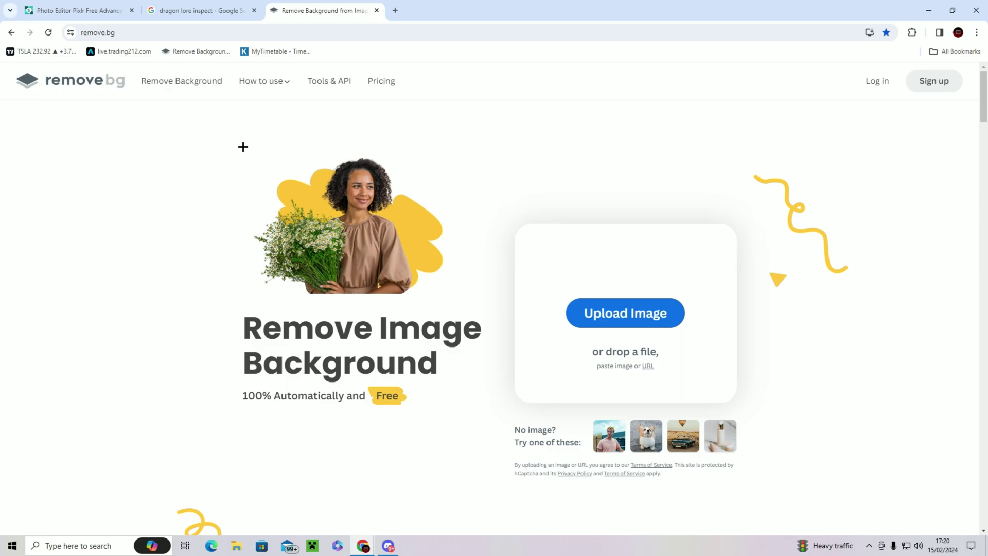
{"action": "key", "text": "ctrl+v"}
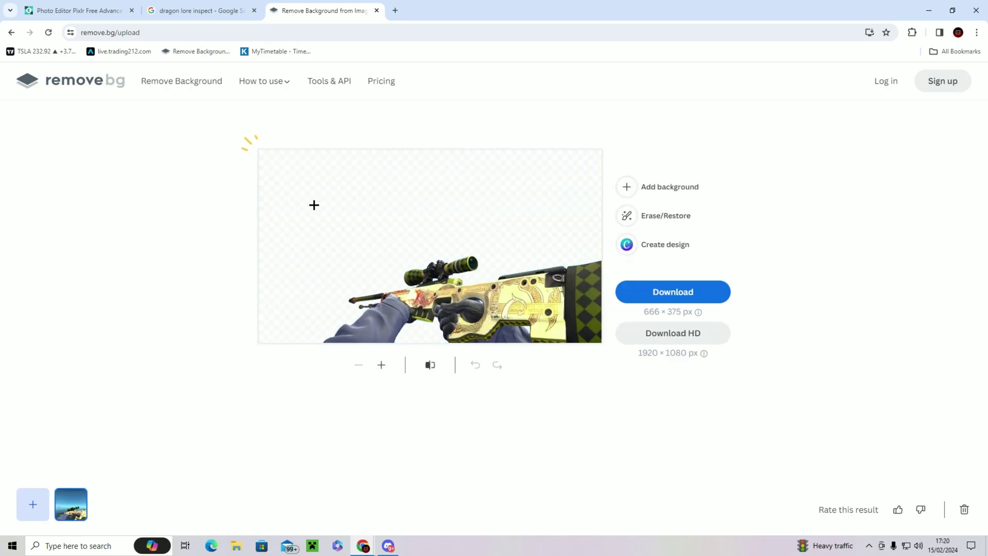
{"action": "right_click", "coordinate": [481, 312]}
{"action": "left_click", "coordinate": [515, 326]}
- Paste the rifle cut-out into the Pixlr project and enlarge it to cover the canvas at about 1920 x 1081 px
{"action": "left_click", "coordinate": [82, 10]}
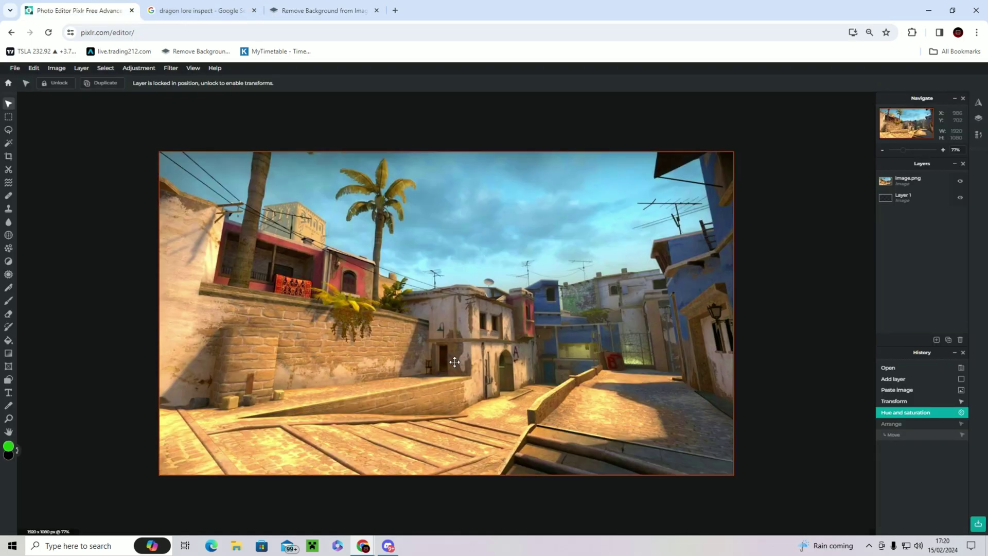
{"action": "key", "text": "ctrl+v"}
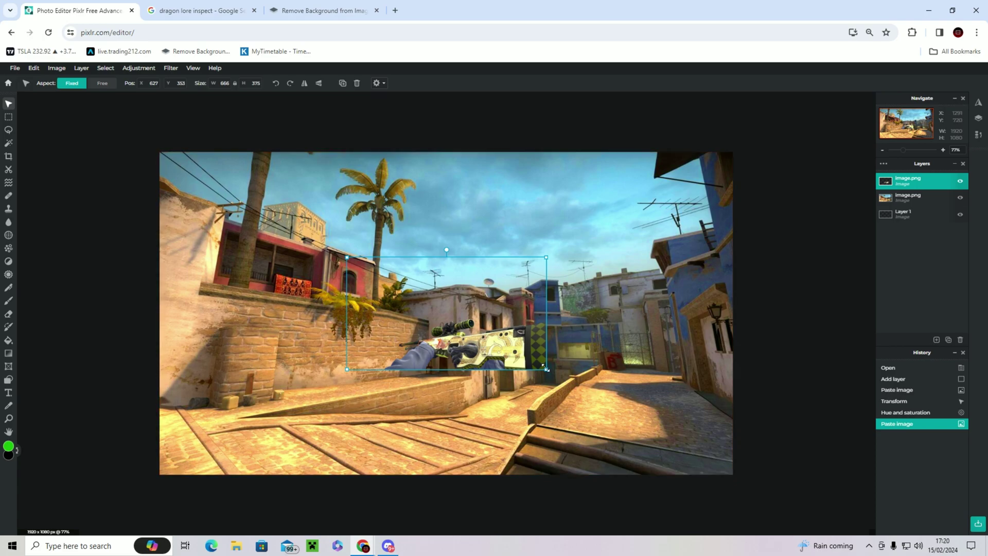
{"action": "left_click_drag", "start_coordinate": [546, 369], "coordinate": [727, 488]}
{"action": "left_click_drag", "start_coordinate": [636, 441], "coordinate": [646, 426]}
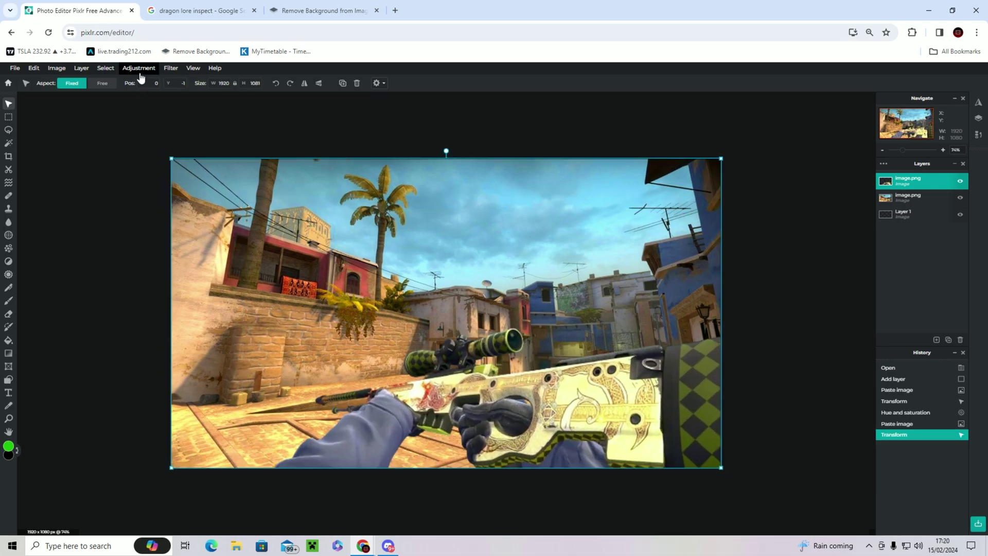
- Increase the rifle layer's saturation with the Hue and saturation adjustment
{"action": "left_click", "coordinate": [140, 73]}
{"action": "left_click", "coordinate": [189, 138]}
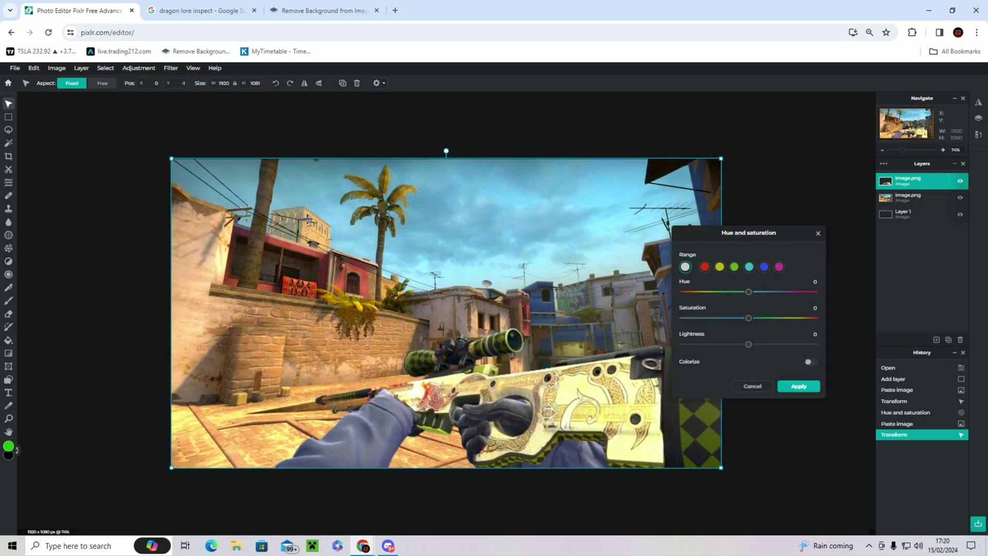
{"action": "left_click", "coordinate": [800, 386]}
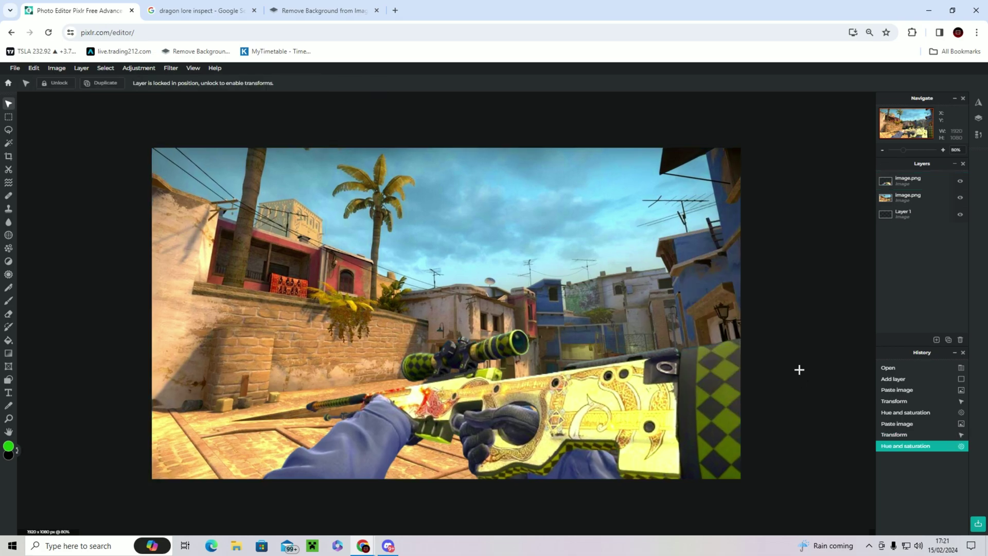
- Try Motion blur and Radial blur on the background street layer
{"action": "left_click", "coordinate": [907, 184]}
{"action": "left_click", "coordinate": [911, 199]}
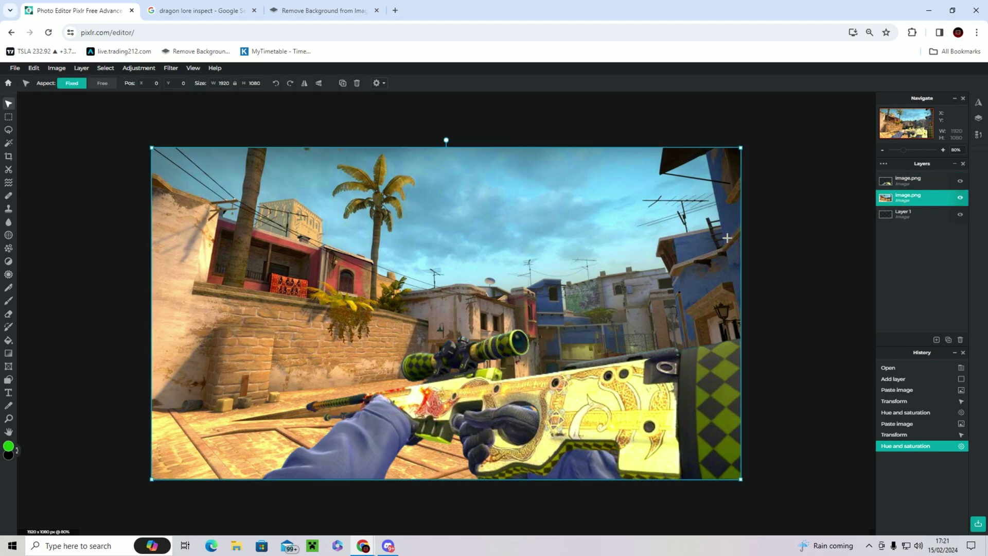
{"action": "left_click", "coordinate": [164, 72]}
{"action": "mouse_move", "coordinate": [205, 99]}
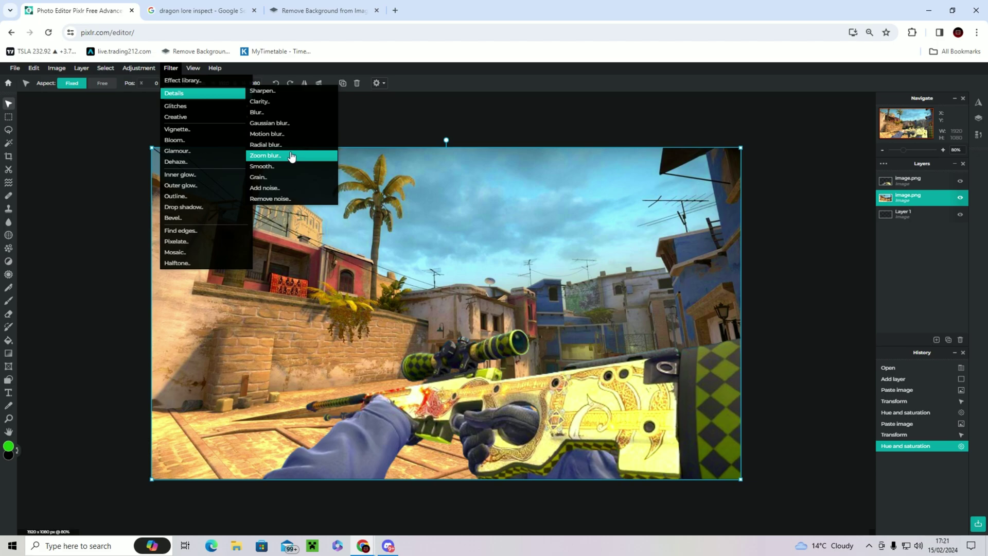
{"action": "left_click", "coordinate": [283, 134]}
{"action": "left_click_drag", "start_coordinate": [725, 286], "coordinate": [762, 287]}
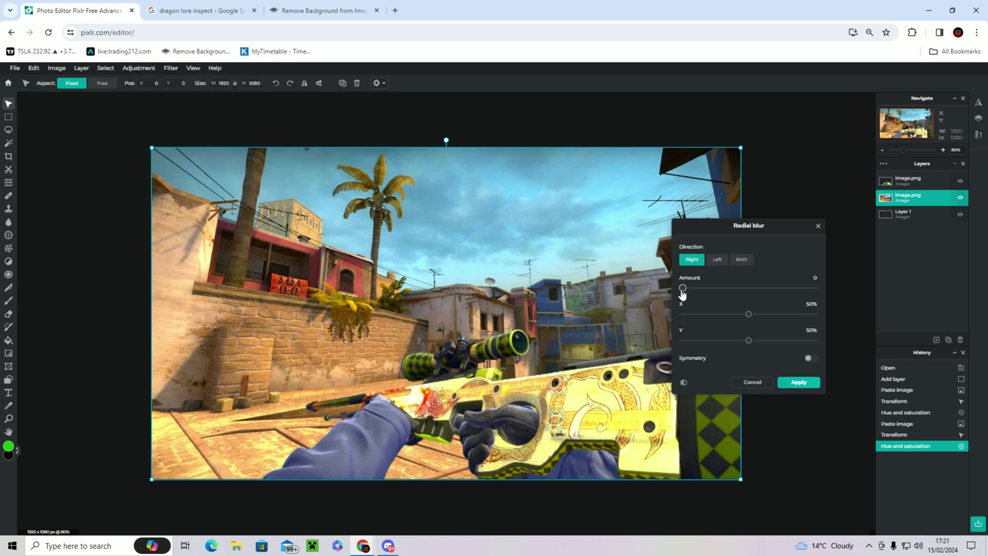
{"action": "left_click_drag", "start_coordinate": [683, 291], "coordinate": [691, 293]}
{"action": "left_click", "coordinate": [171, 68]}
{"action": "mouse_move", "coordinate": [255, 94]}
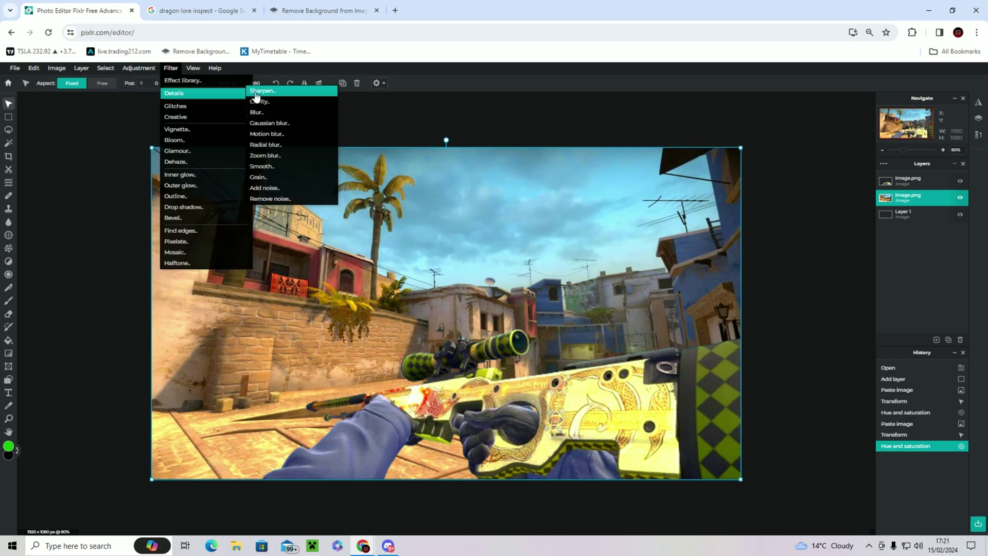
{"action": "left_click", "coordinate": [289, 159]}
{"action": "key", "text": "Escape"}
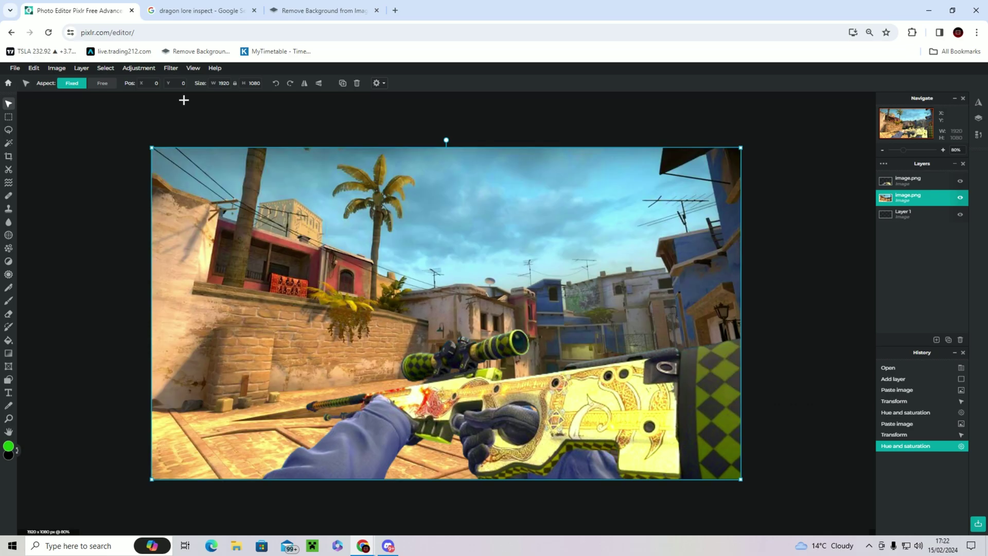
- Apply a strong Zoom blur to the background street layer so it streaks outward from the centre behind the rifle
{"action": "left_click", "coordinate": [191, 68]}
{"action": "left_click", "coordinate": [171, 68]}
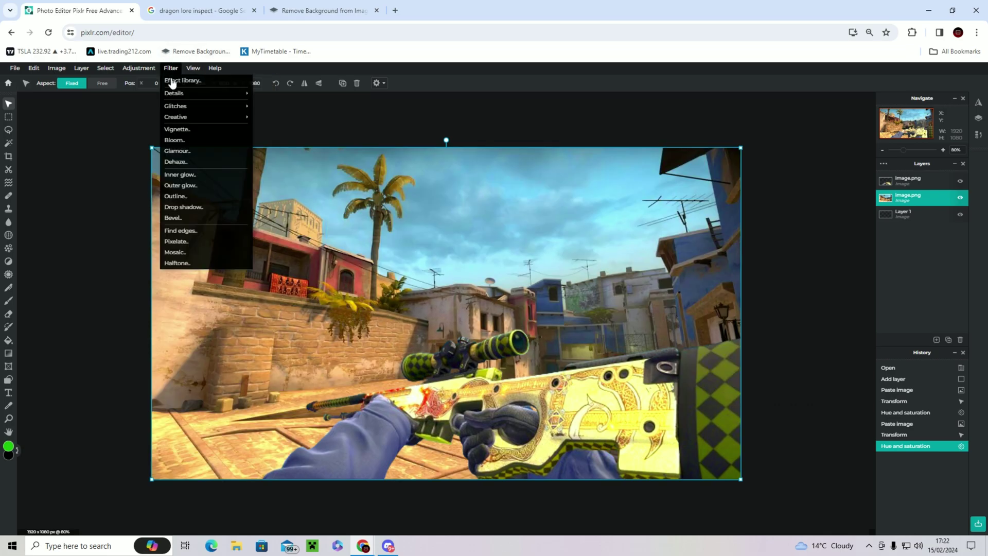
{"action": "mouse_move", "coordinate": [179, 95]}
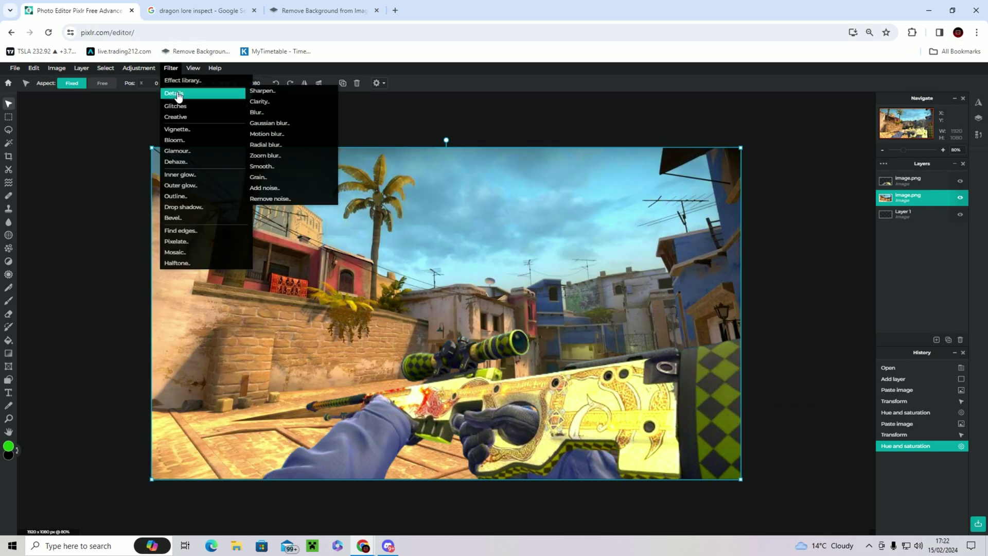
{"action": "left_click", "coordinate": [280, 155]}
{"action": "mouse_move", "coordinate": [709, 316]}
{"action": "left_mouse_down"}
{"action": "mouse_move", "coordinate": [721, 317]}
{"action": "mouse_move", "coordinate": [700, 320]}
{"action": "mouse_move", "coordinate": [715, 322]}
{"action": "left_mouse_up"}
{"action": "left_click", "coordinate": [799, 388]}
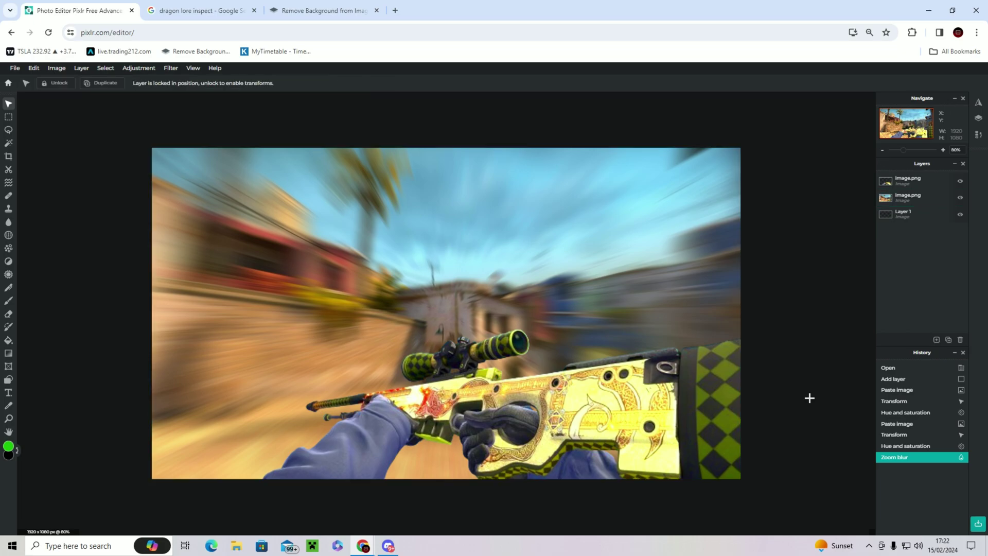
{"action": "scroll", "coordinate": [808, 400], "scroll_direction": "down", "scroll_amount": 2}
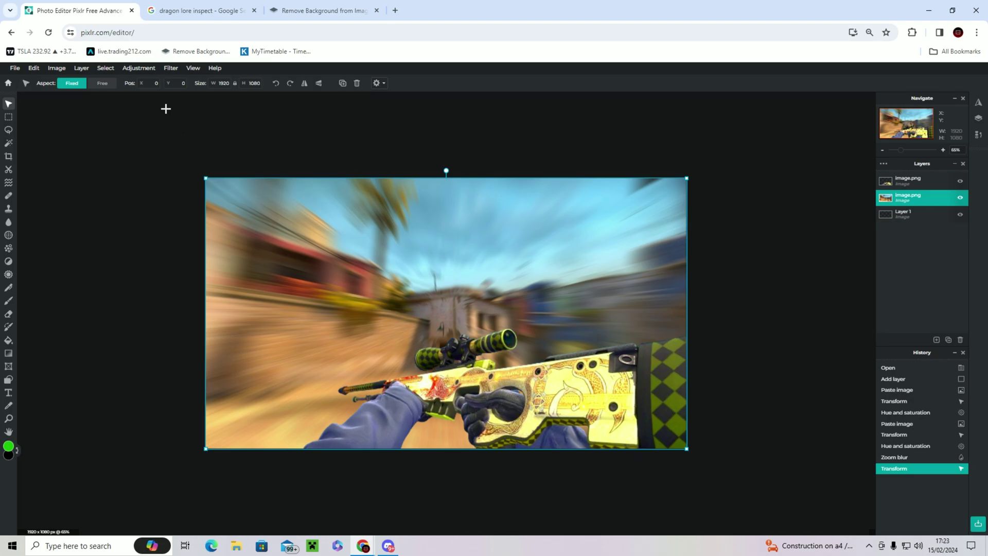
- Darken the outer edges of the background street layer with the Vignette filter, using a positive amount
{"action": "left_click", "coordinate": [136, 69]}
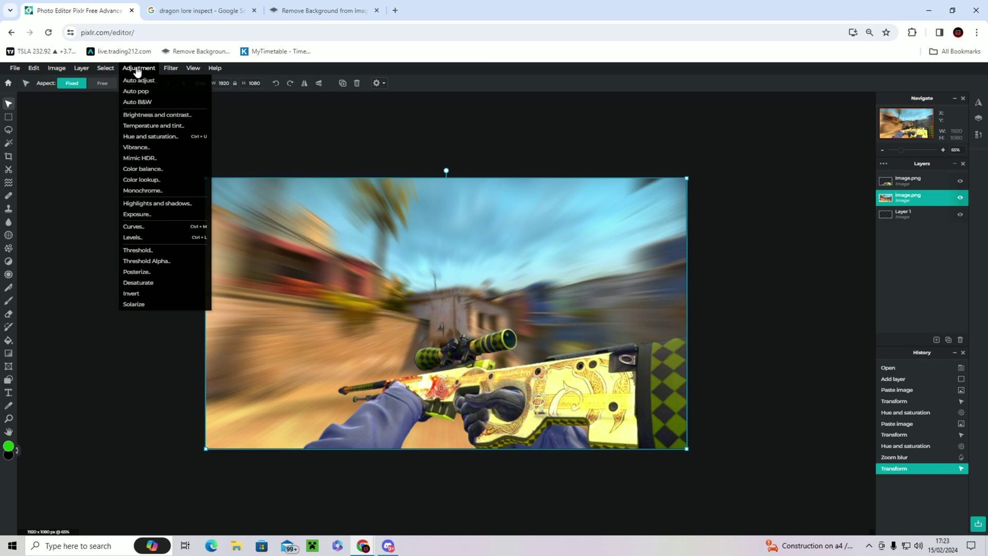
{"action": "left_click", "coordinate": [772, 210]}
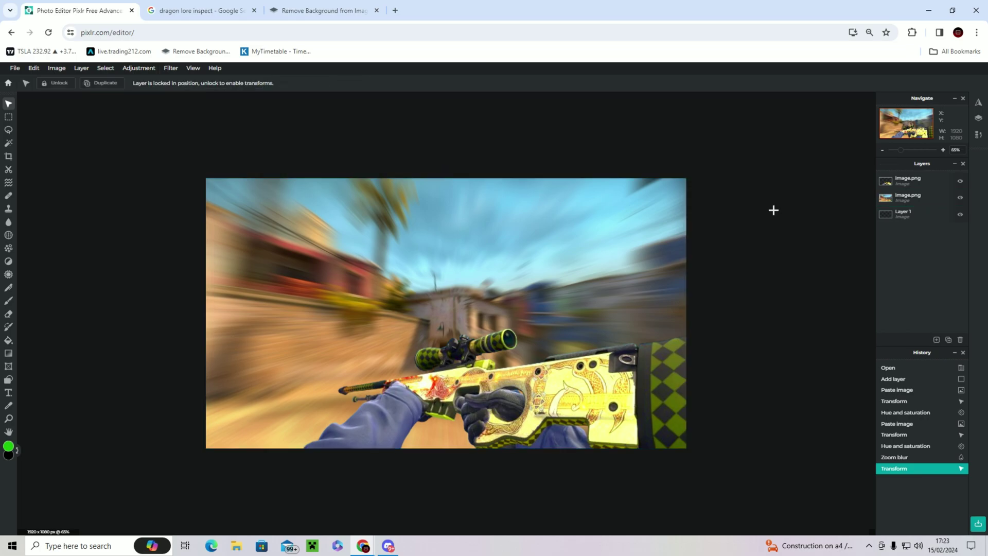
{"action": "left_click", "coordinate": [926, 202]}
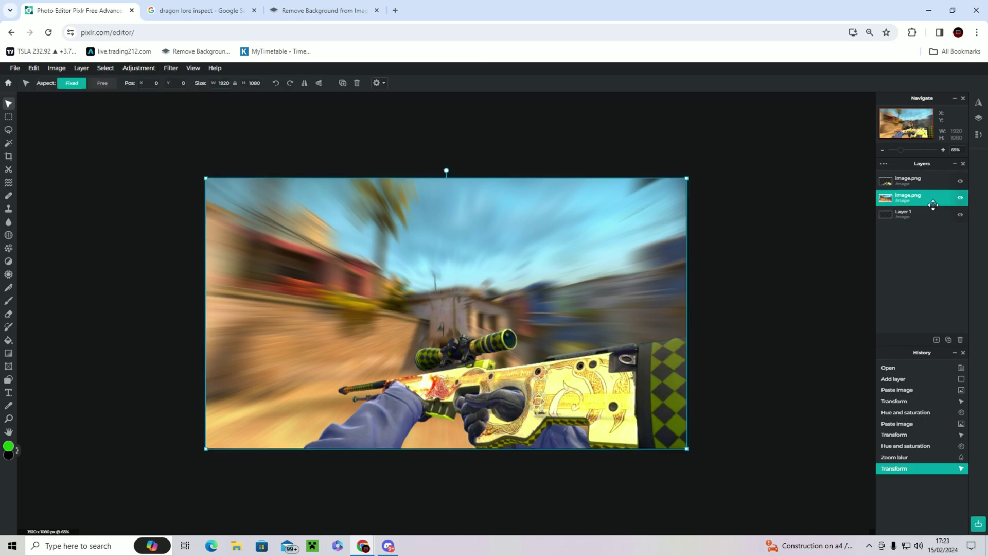
{"action": "left_click", "coordinate": [170, 67]}
{"action": "left_click", "coordinate": [193, 129]}
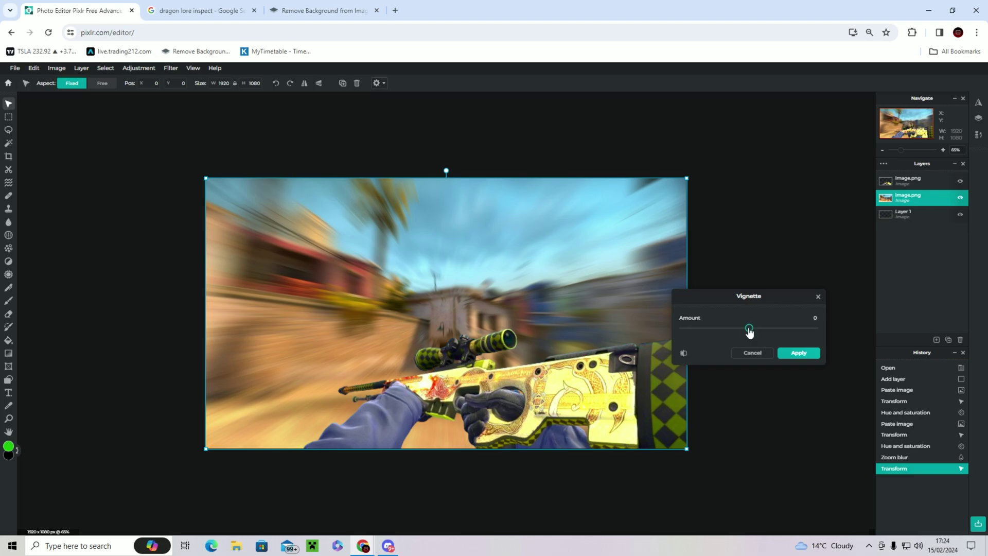
{"action": "left_click_drag", "start_coordinate": [749, 328], "coordinate": [786, 337]}
{"action": "left_click", "coordinate": [797, 353]}
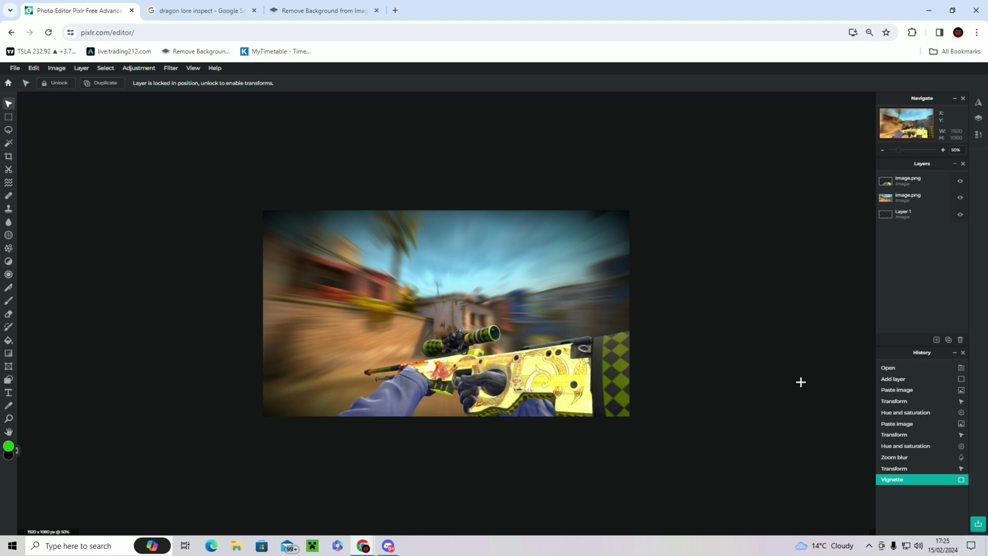